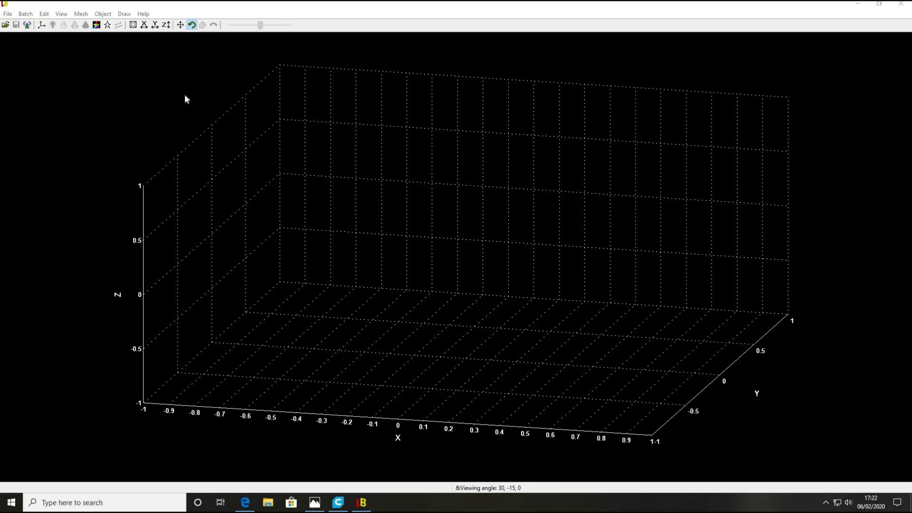
Step: Start the Photo magic builder from File > Create and confirm Extrusion is the method
left_click(8, 14)
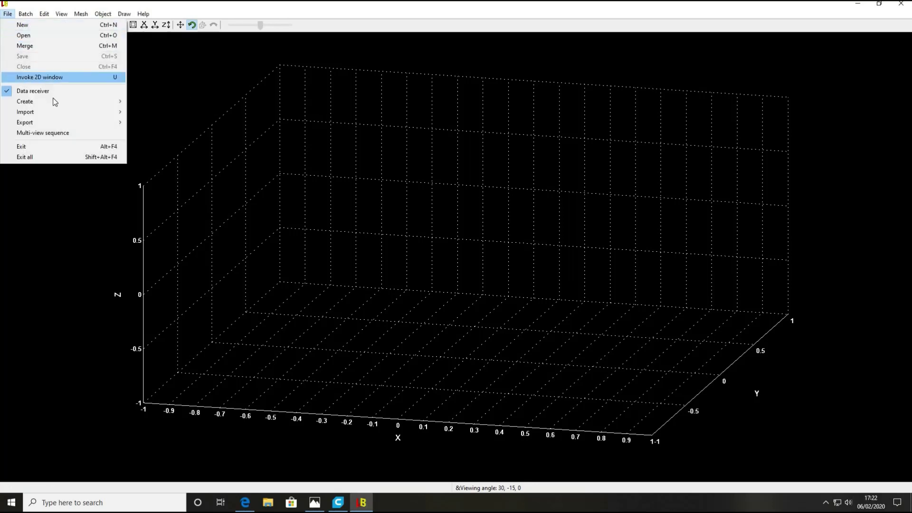
mouse_move(71, 102)
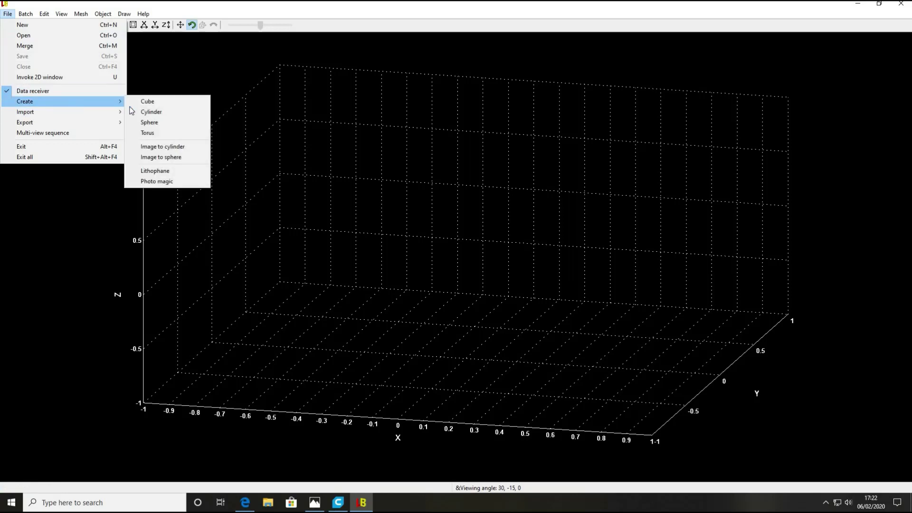
left_click(171, 181)
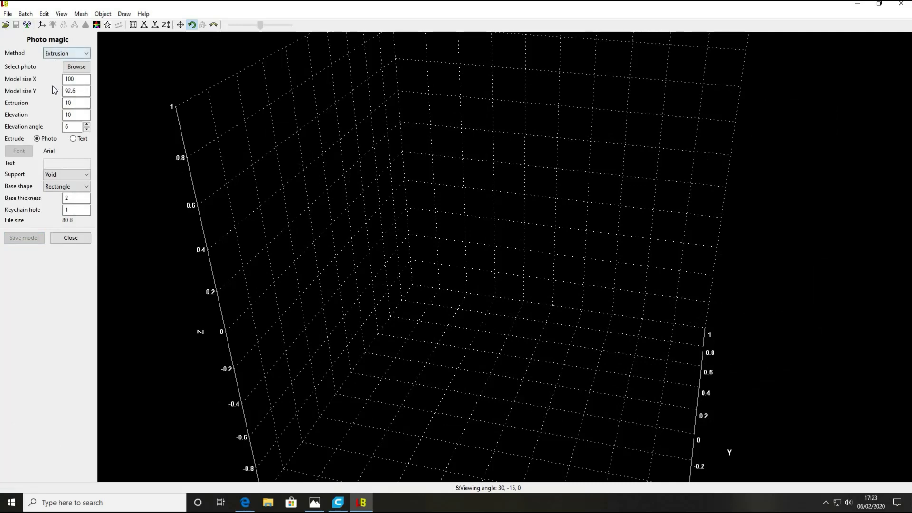
left_click(79, 54)
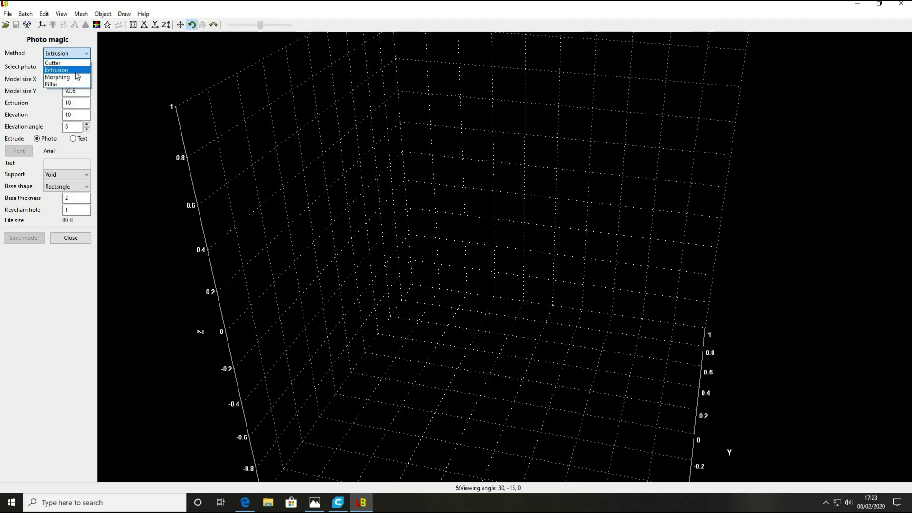
Step: Load the I LOVE YOU heart picture from the Luban pics folder as an extruded model
left_click(75, 72)
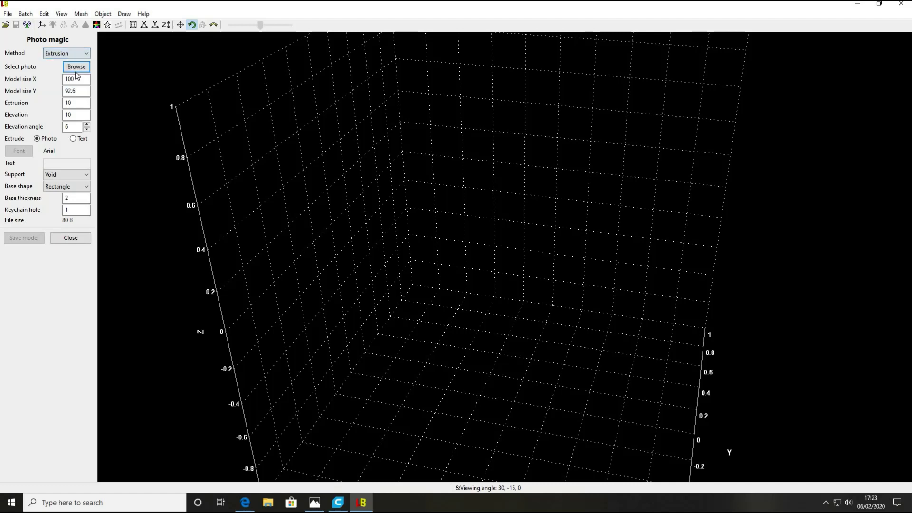
left_click(77, 67)
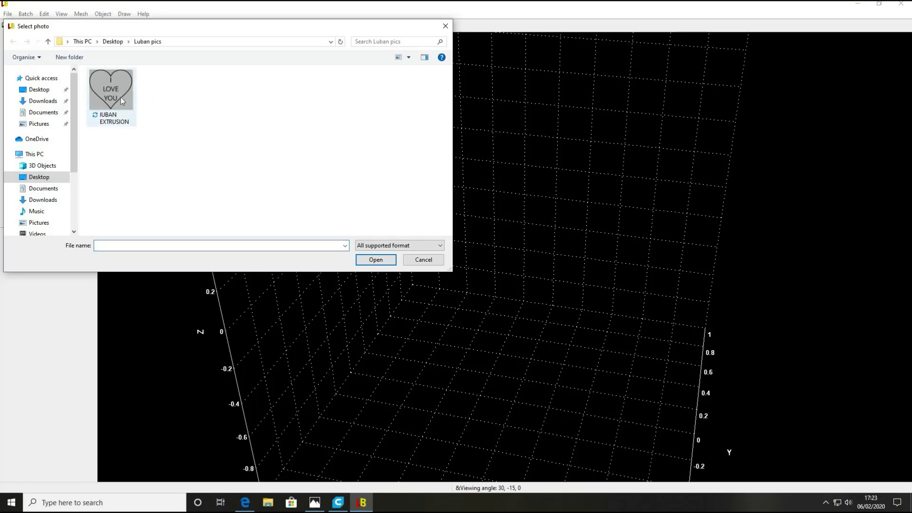
left_click(138, 100)
left_click(375, 259)
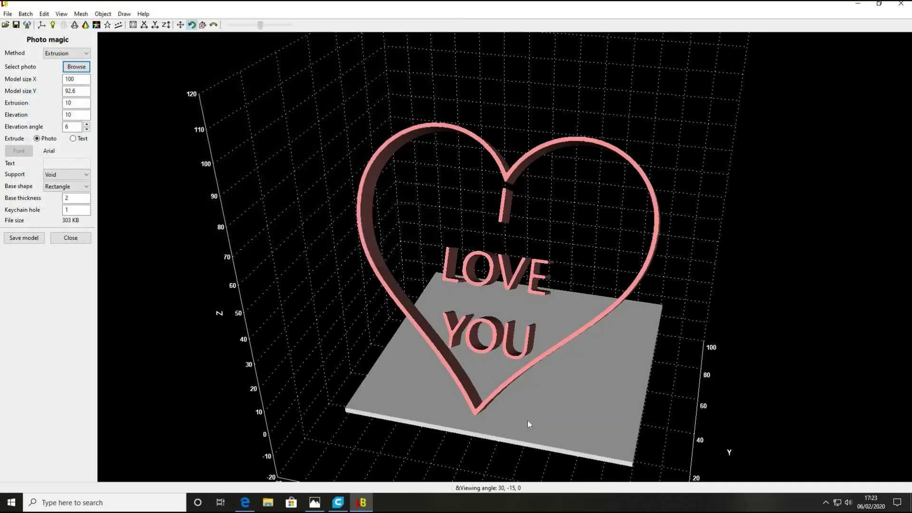
left_click_drag(553, 424, 570, 411)
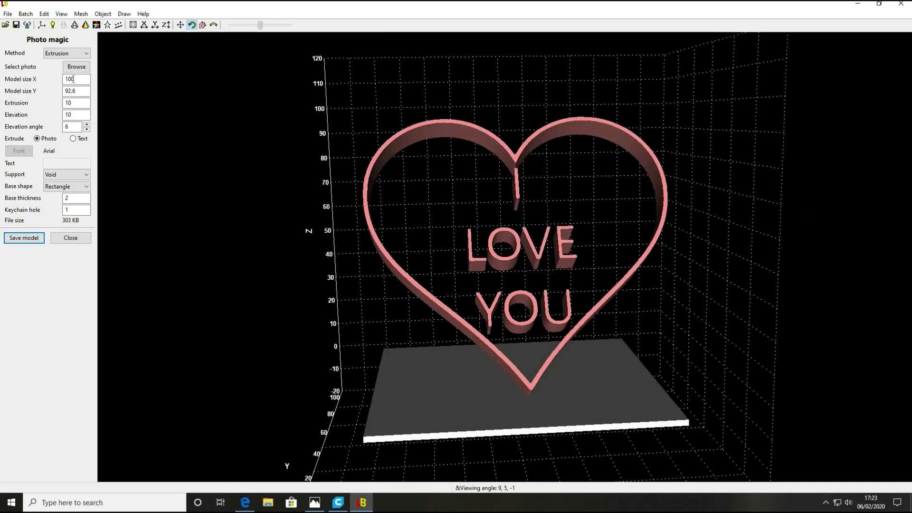
Step: Set the Support to Concave Arc and orbit around the heart to inspect it
left_click(72, 176)
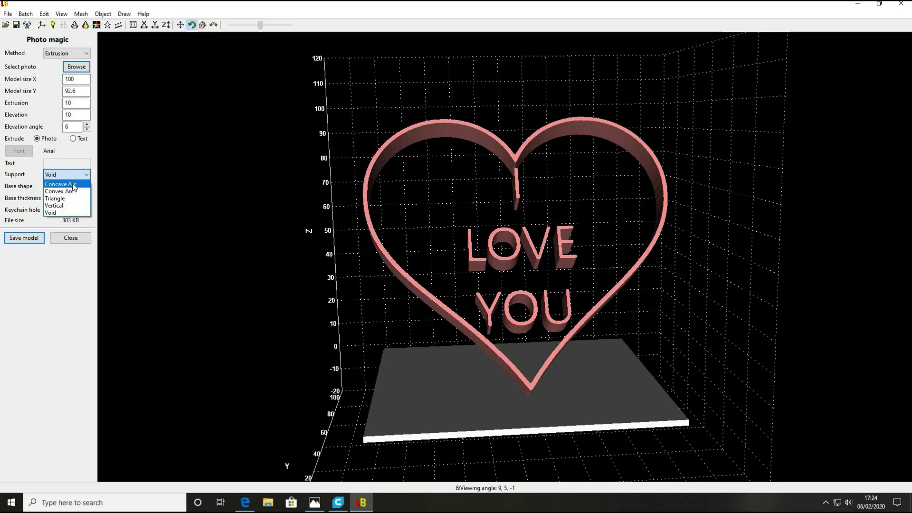
left_click(73, 185)
left_click_drag(673, 412, 618, 400)
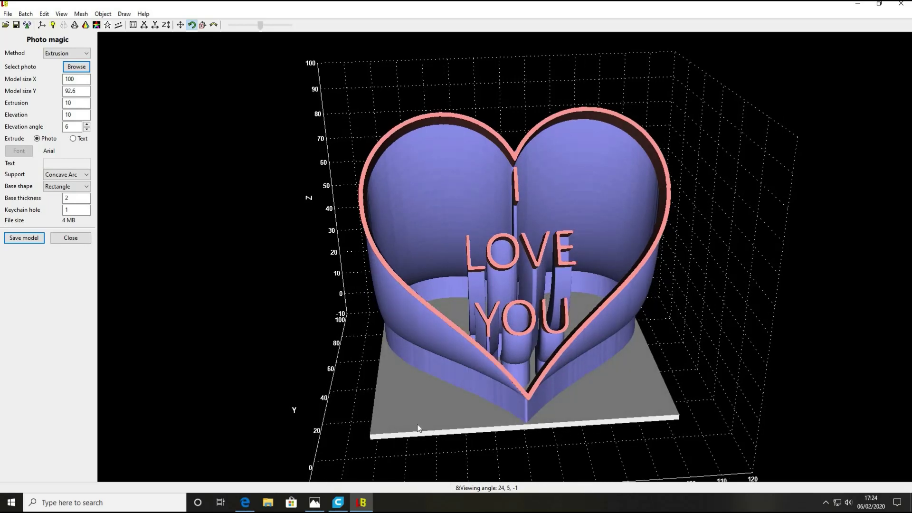
left_click_drag(417, 423, 407, 405)
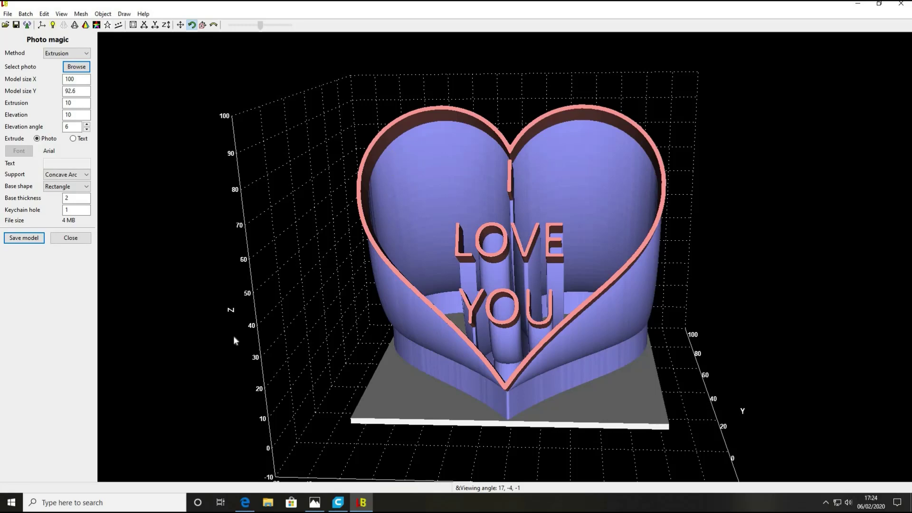
mouse_move(235, 236)
left_mouse_down()
mouse_move(268, 309)
mouse_move(398, 285)
mouse_move(405, 265)
mouse_move(287, 253)
mouse_move(260, 182)
mouse_move(241, 191)
mouse_move(225, 244)
mouse_move(258, 229)
mouse_move(245, 236)
mouse_move(240, 223)
left_mouse_up()
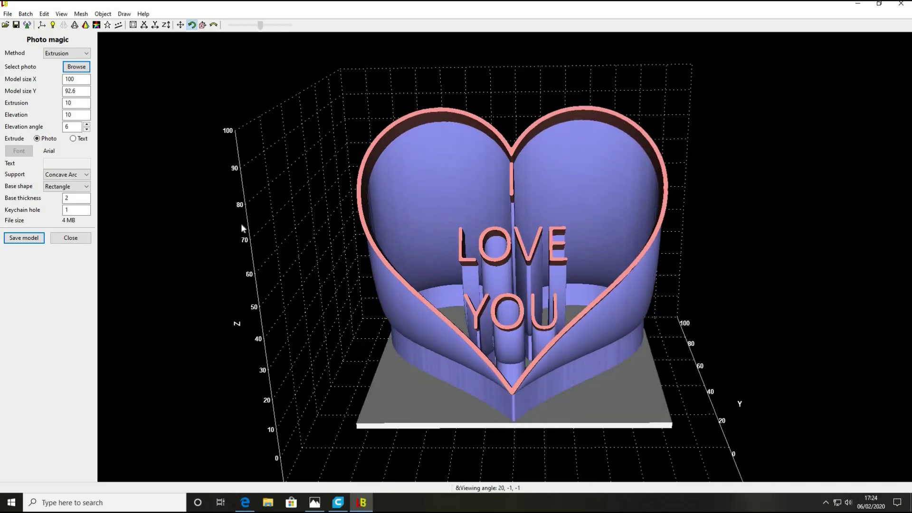
Step: Change the extrusion to 100, inspect the taller model, then return it to 10
left_click(76, 101)
type("0")
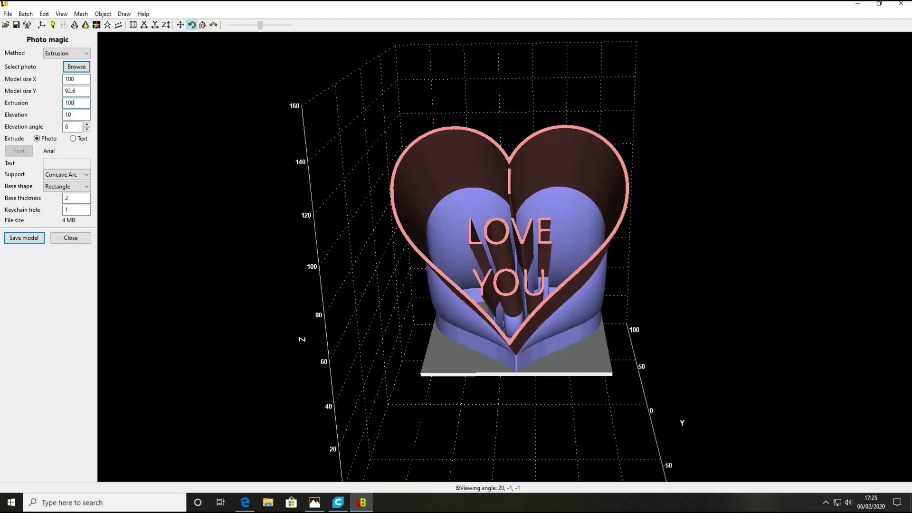
mouse_move(459, 390)
left_mouse_down()
mouse_move(317, 383)
mouse_move(372, 375)
mouse_move(485, 411)
mouse_move(470, 403)
left_mouse_up()
left_click(81, 104)
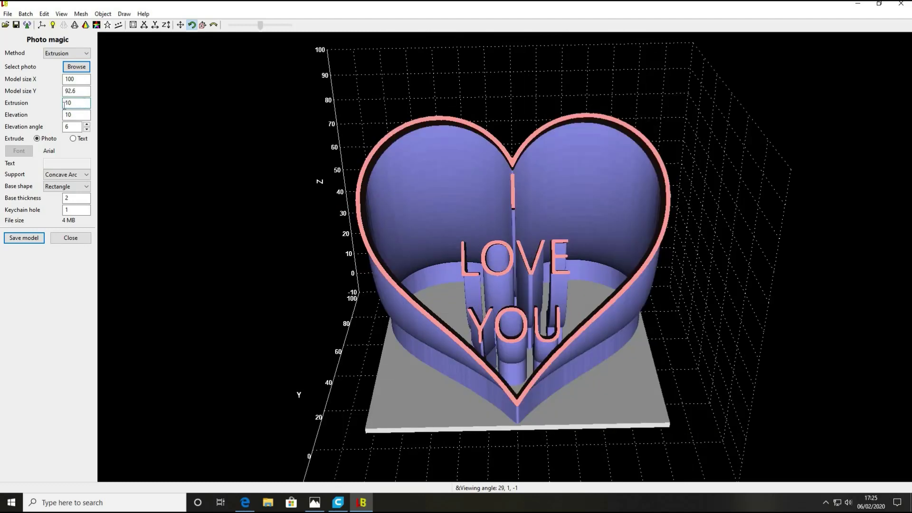
Step: Lower the elevation angle to 0 and view the flattened heart from above
left_click(72, 114)
left_click_drag(426, 315, 466, 304)
left_click(89, 116)
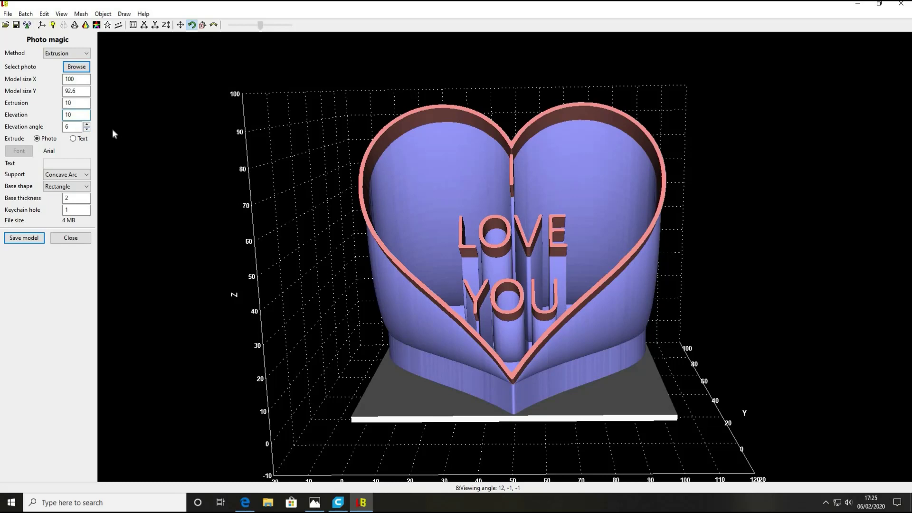
left_click(87, 129)
left_click(87, 129)
left_click(86, 129)
left_click_drag(570, 294, 577, 353)
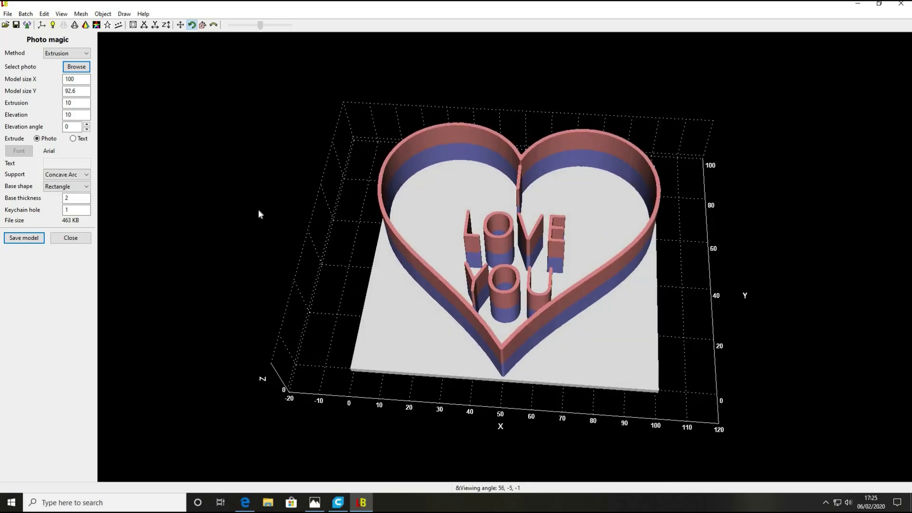
Step: Raise the elevation angle several steps and orbit to face the I LOVE YOU side
left_click(87, 125)
left_click(87, 125)
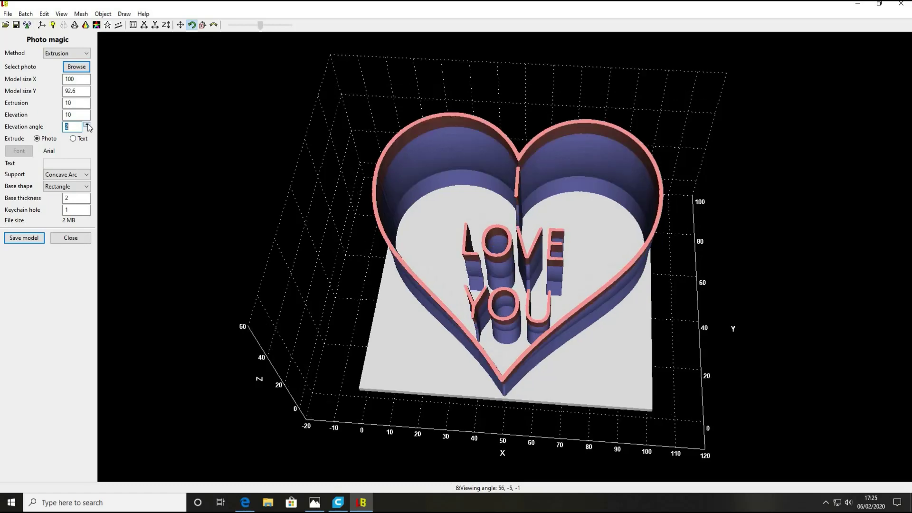
left_click(87, 125)
double_click(88, 125)
double_click(87, 125)
left_click(88, 124)
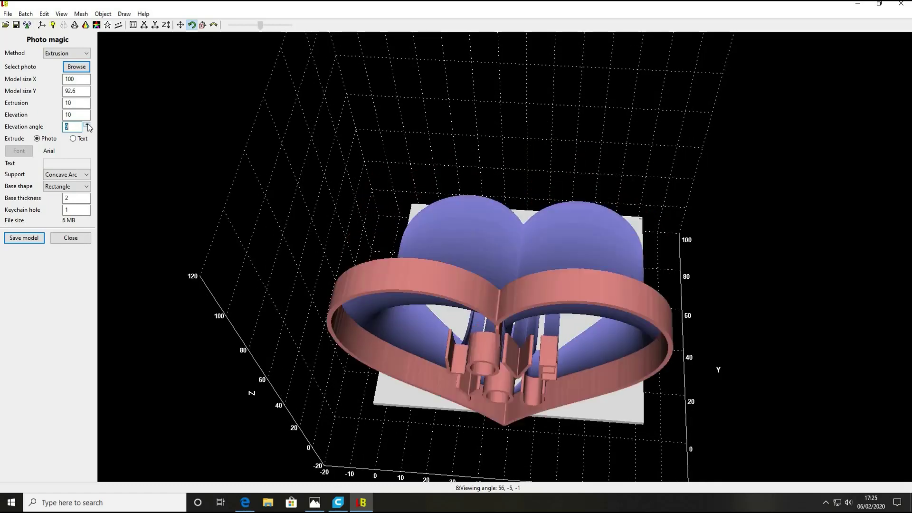
left_click_drag(394, 389, 331, 355)
left_click_drag(383, 392, 457, 391)
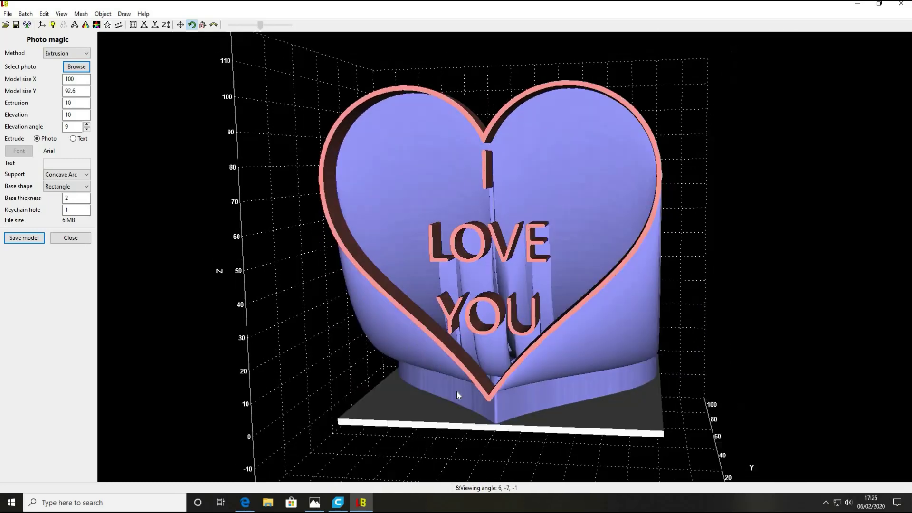
Step: Step the elevation angle back down to 6
left_click(86, 130)
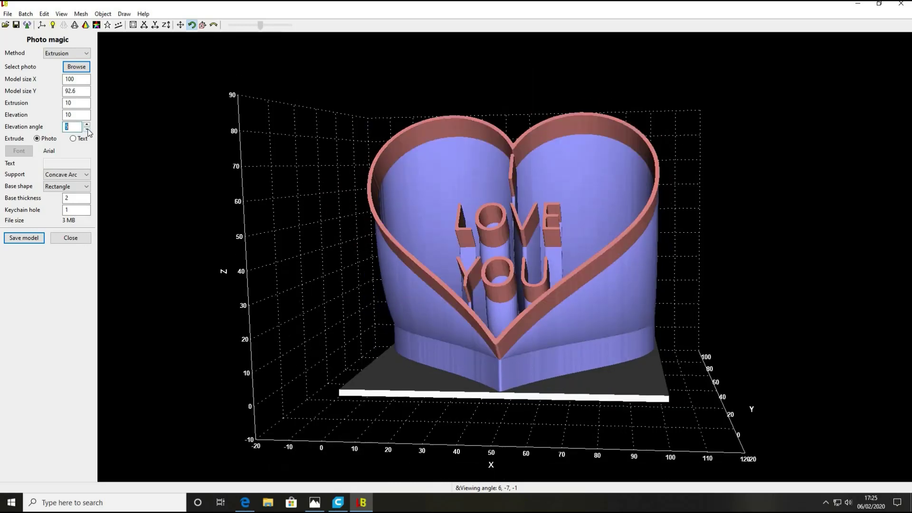
left_click(87, 129)
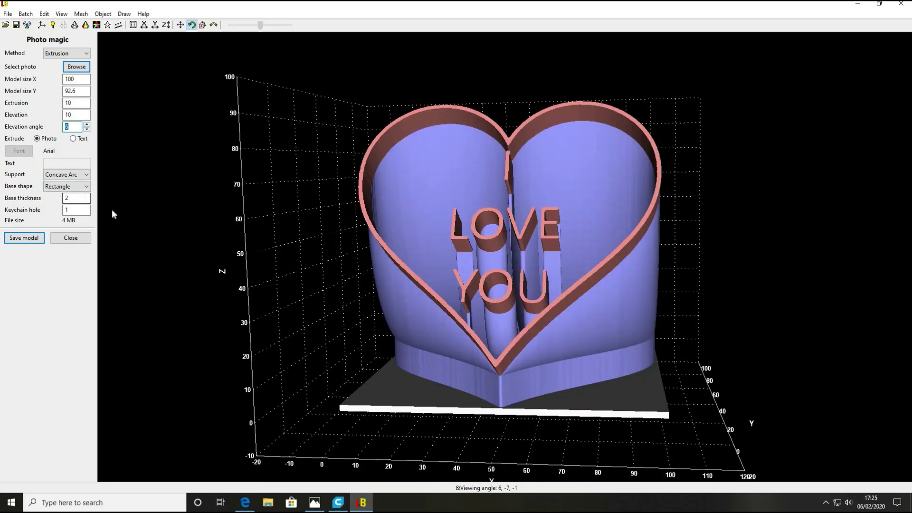
left_click(82, 176)
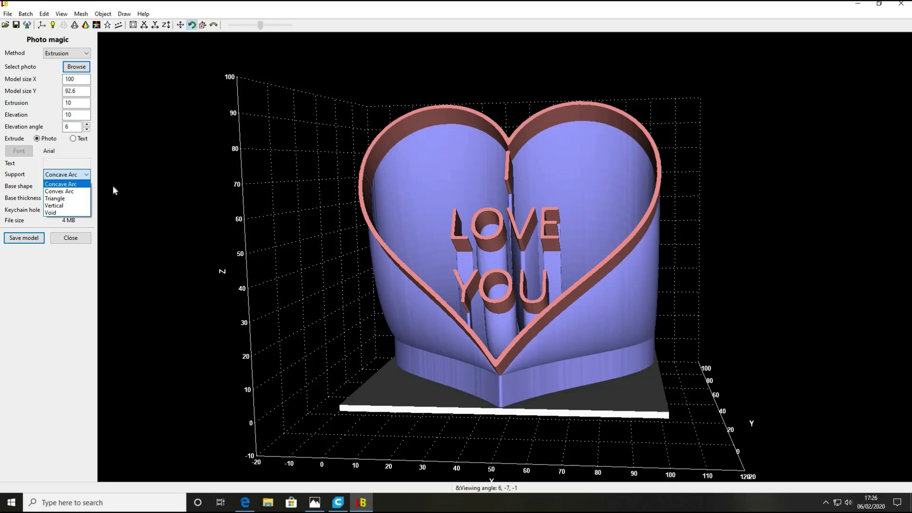
Step: Try a Convex Arc support and orbit to view the heart from behind
left_click_drag(355, 255, 435, 233)
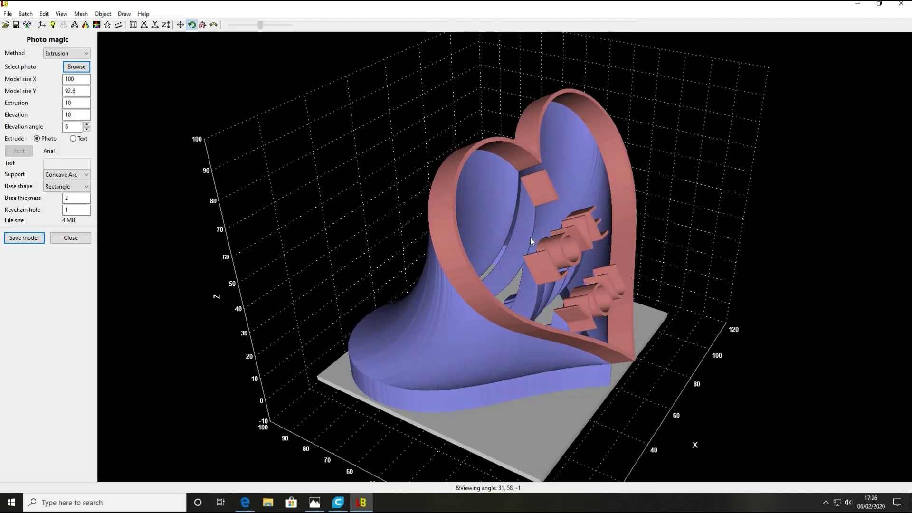
left_click(86, 175)
left_click(77, 192)
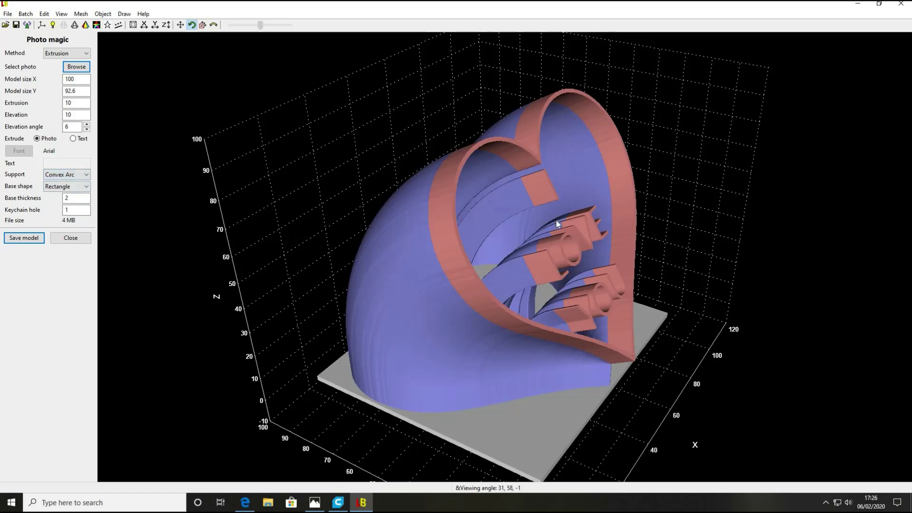
left_click_drag(572, 332, 587, 208)
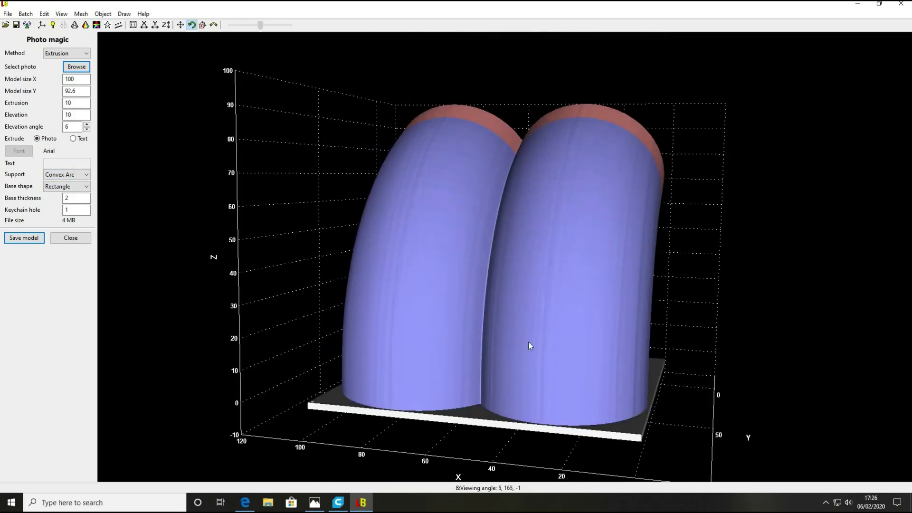
left_click_drag(588, 166, 374, 267)
Step: Try a Triangle support and orbit to see the heart from the side
left_click(66, 174)
key("Down")
left_click(502, 332)
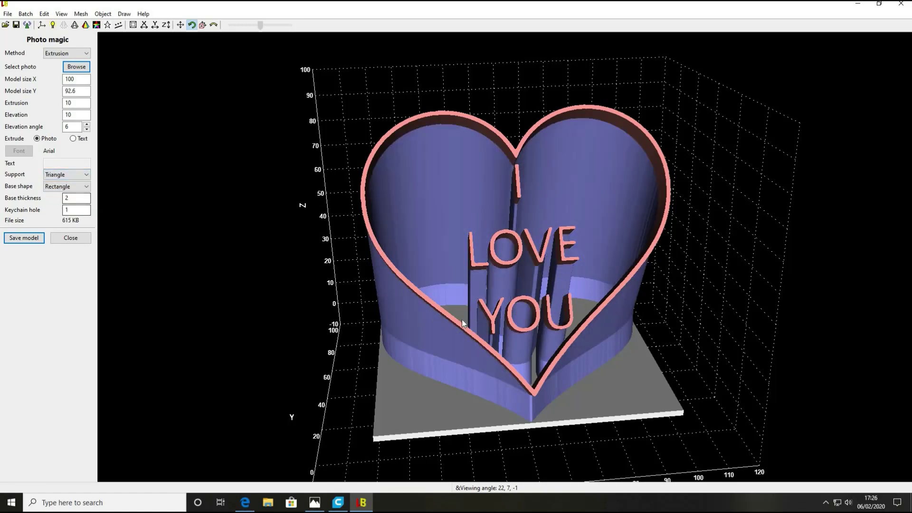
left_click_drag(503, 332, 438, 343)
left_click_drag(566, 295, 598, 299)
Step: Try Vertical and then Void supports, orbiting to view each
left_click(85, 176)
left_click(65, 211)
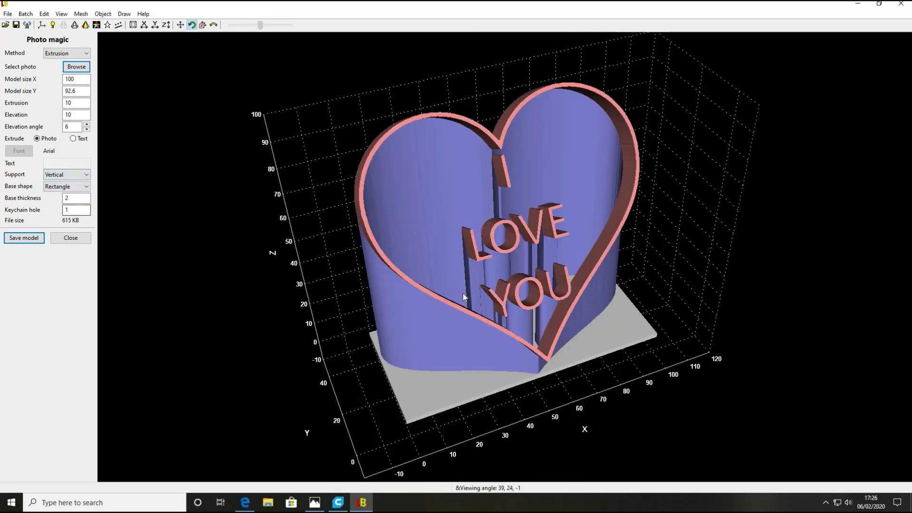
left_click_drag(464, 299, 286, 200)
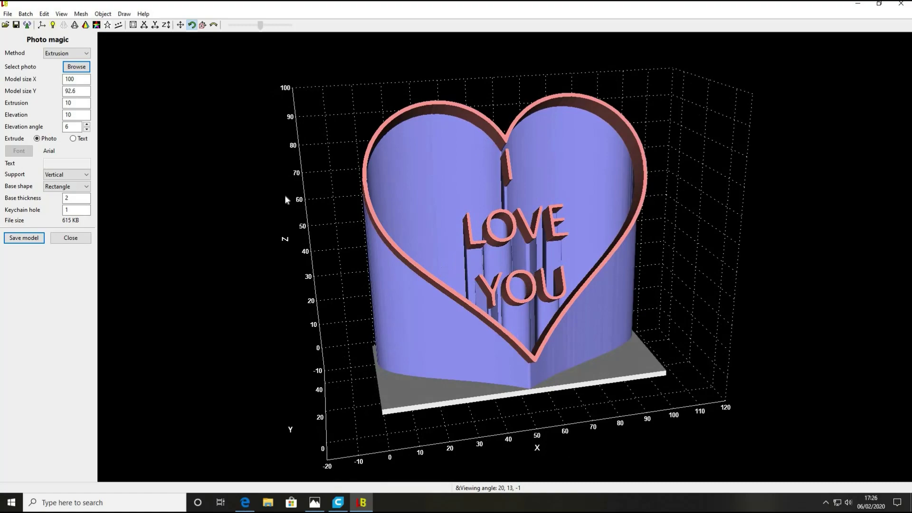
left_click(76, 174)
left_click(61, 216)
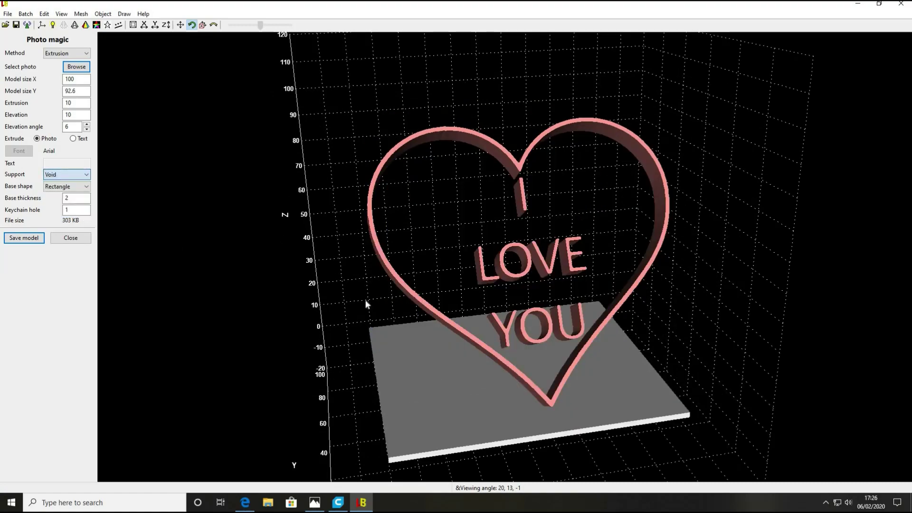
left_click_drag(452, 334, 429, 345)
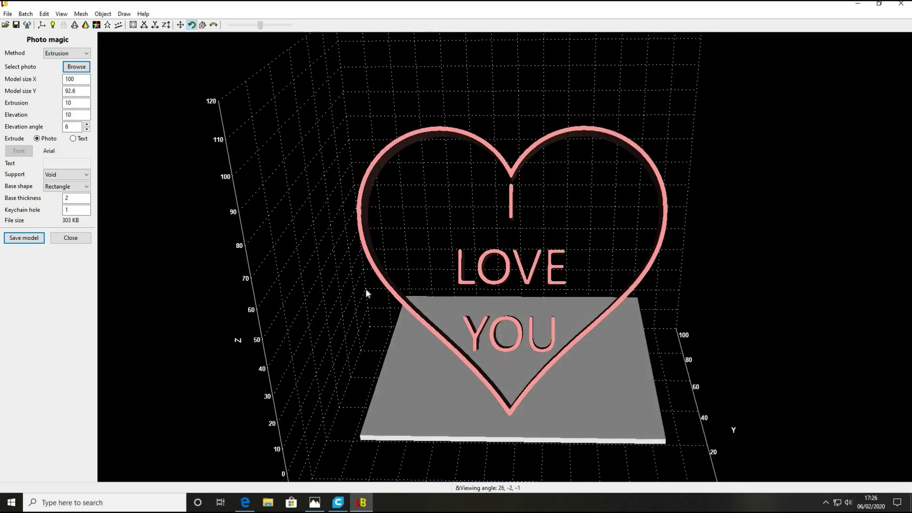
Step: Switch the support back to Concave Arc and inspect it
left_click(80, 175)
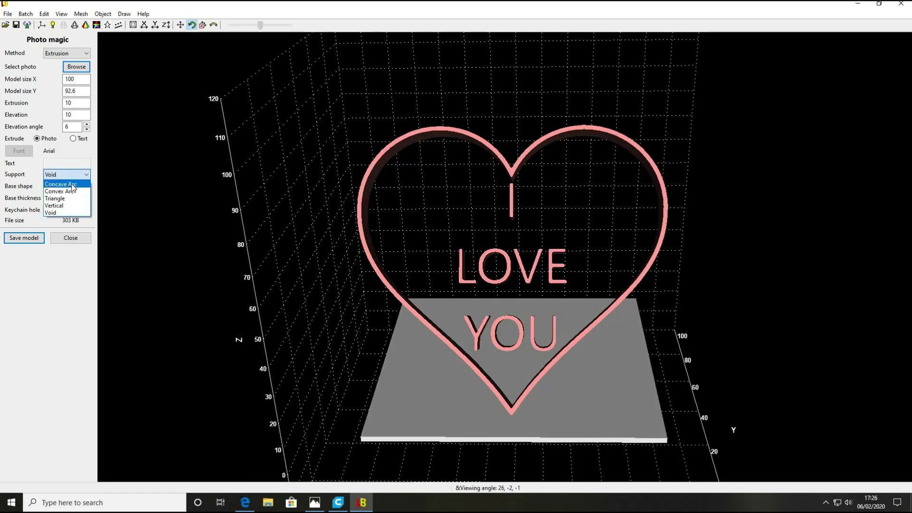
left_click(72, 185)
left_click_drag(407, 318, 260, 264)
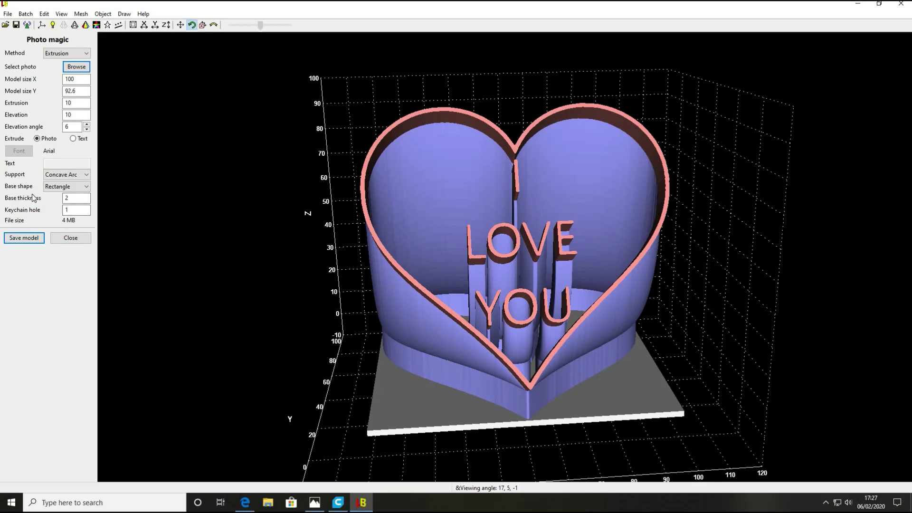
left_click(53, 189)
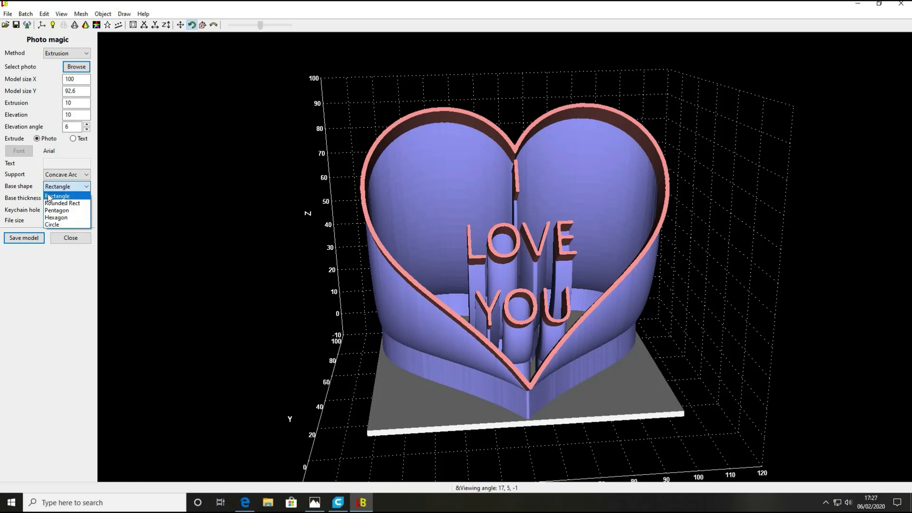
left_click(57, 203)
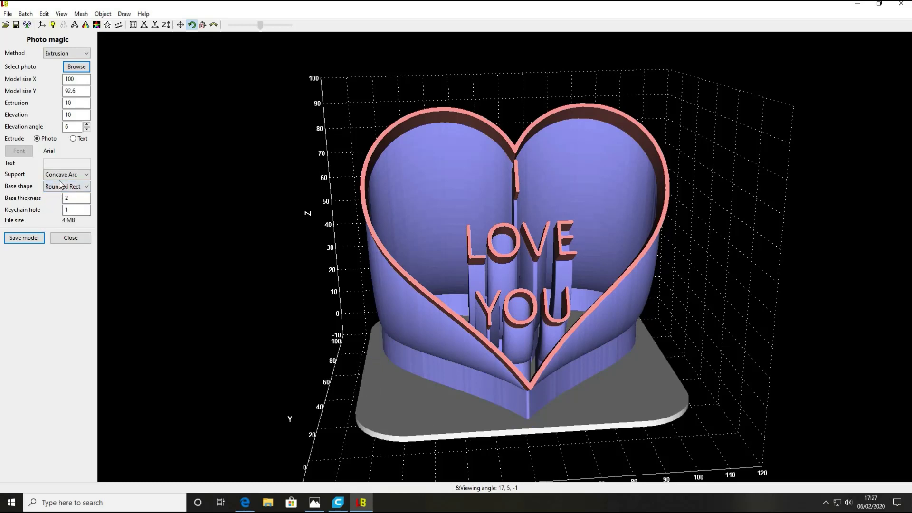
left_click(64, 187)
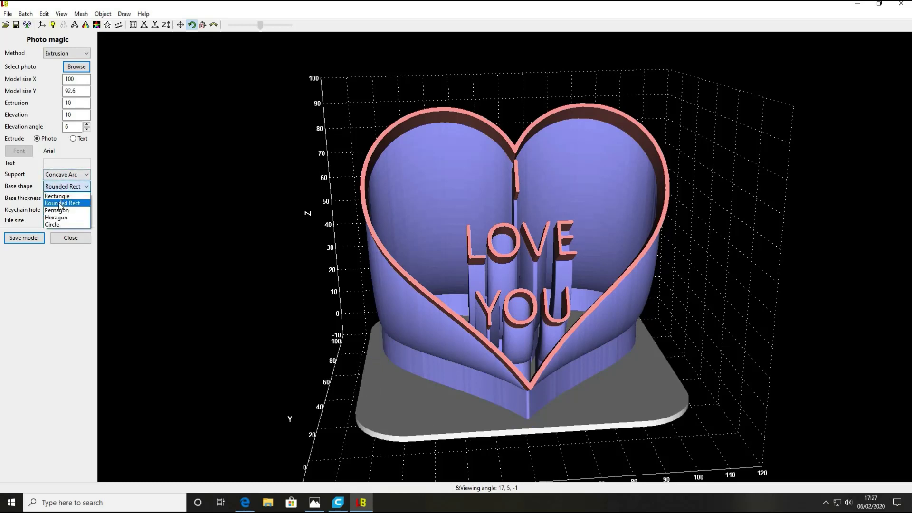
left_click(62, 204)
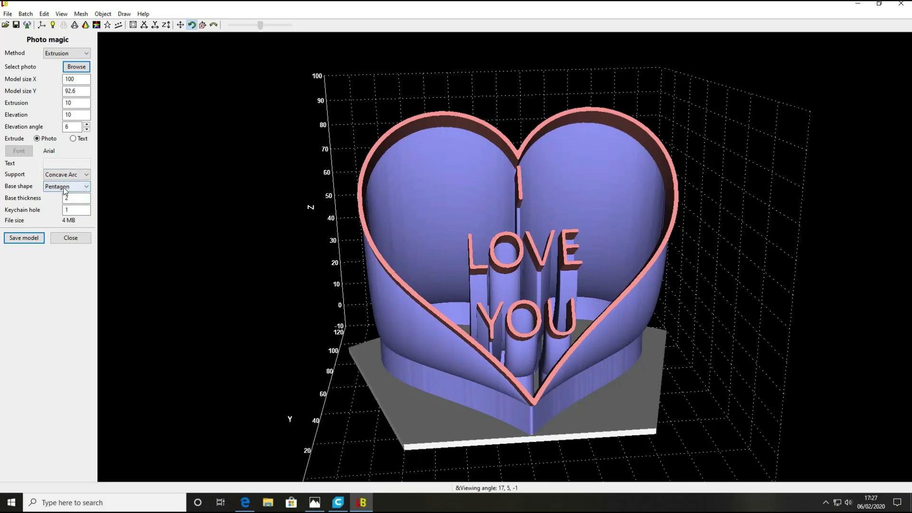
left_click(65, 187)
left_click(62, 218)
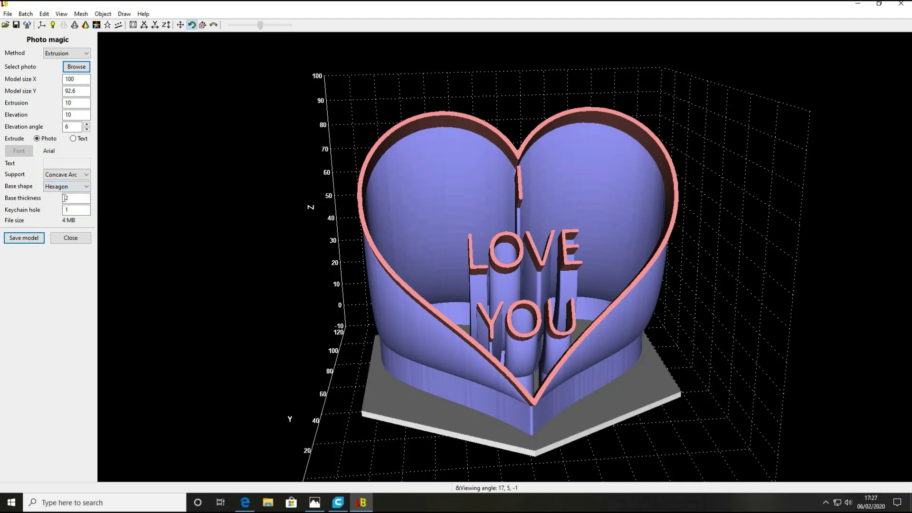
left_click(65, 189)
left_click(62, 228)
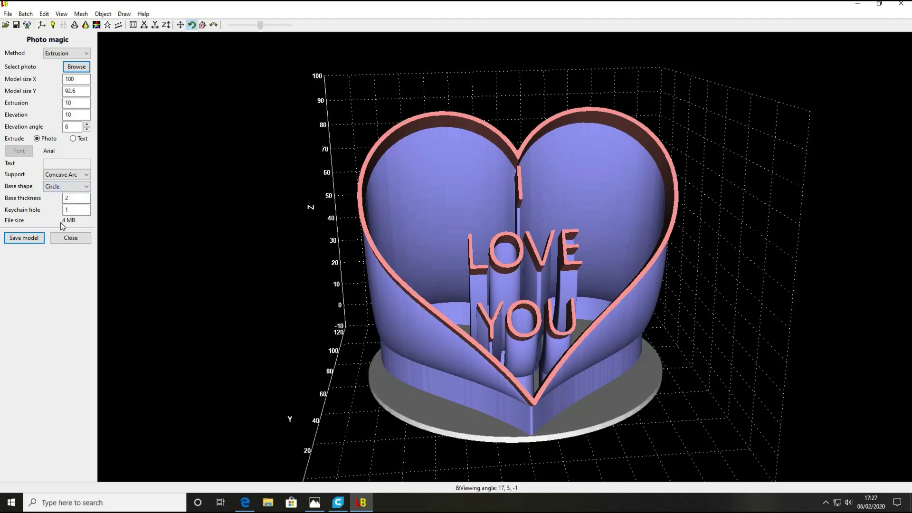
left_click(74, 187)
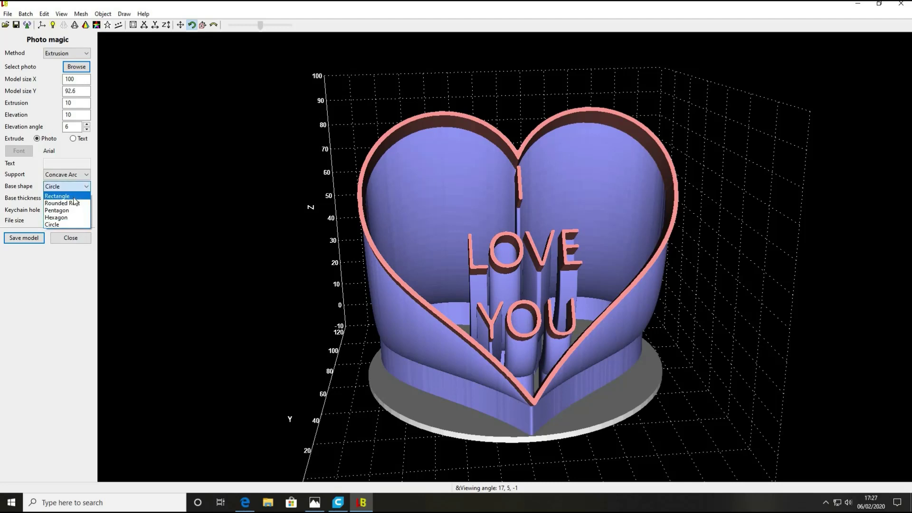
left_click(74, 196)
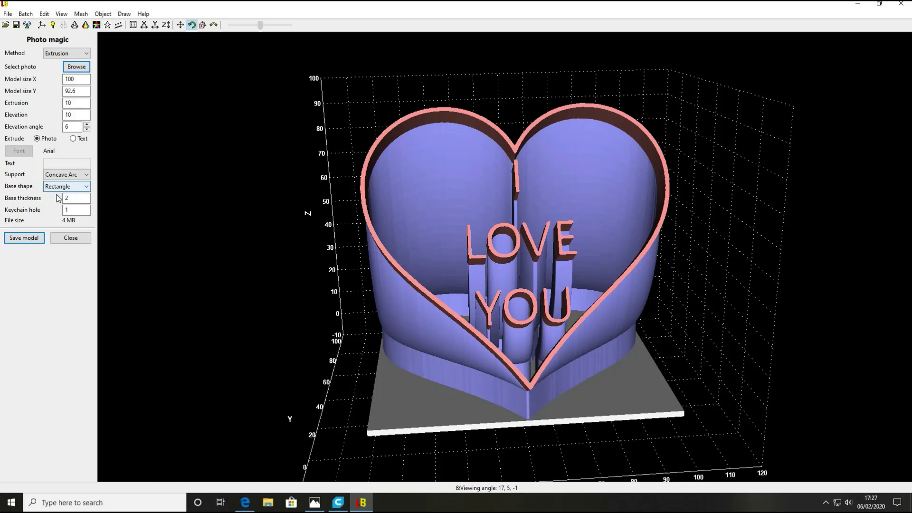
left_click(76, 198)
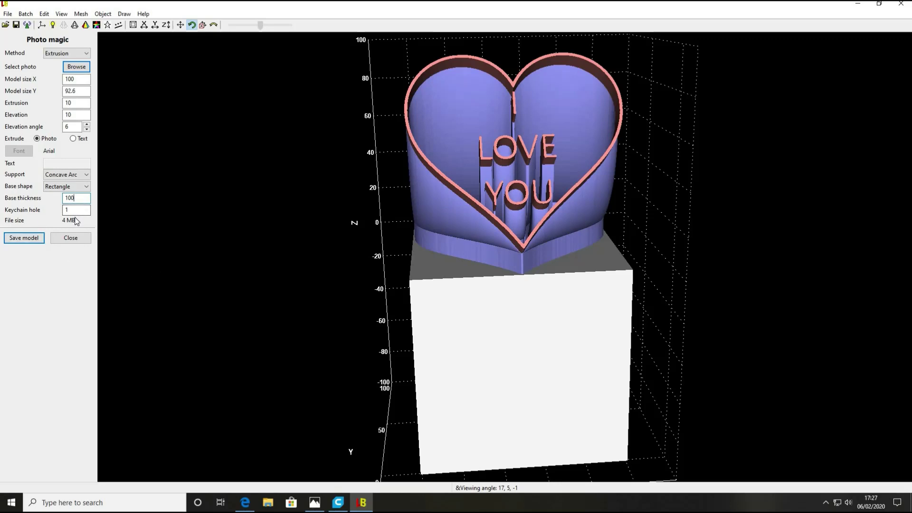
type("2")
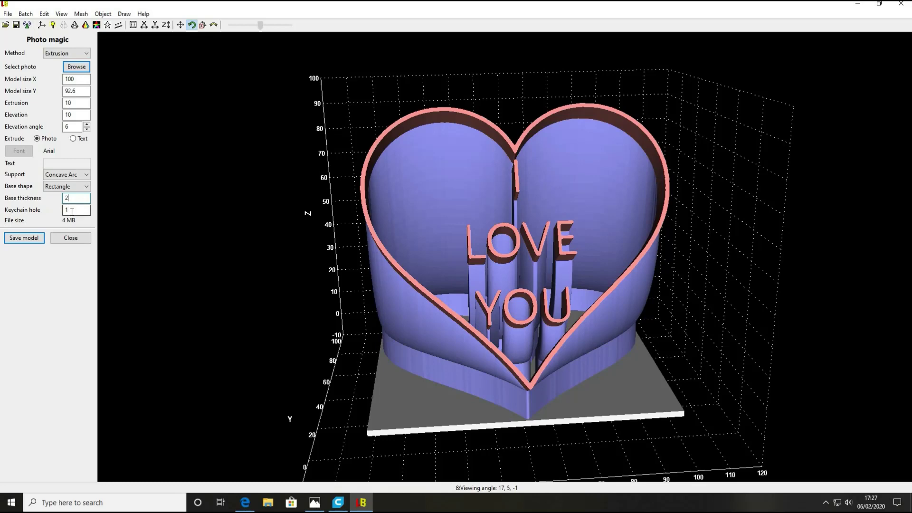
key("Tab")
left_click_drag(554, 422, 547, 249)
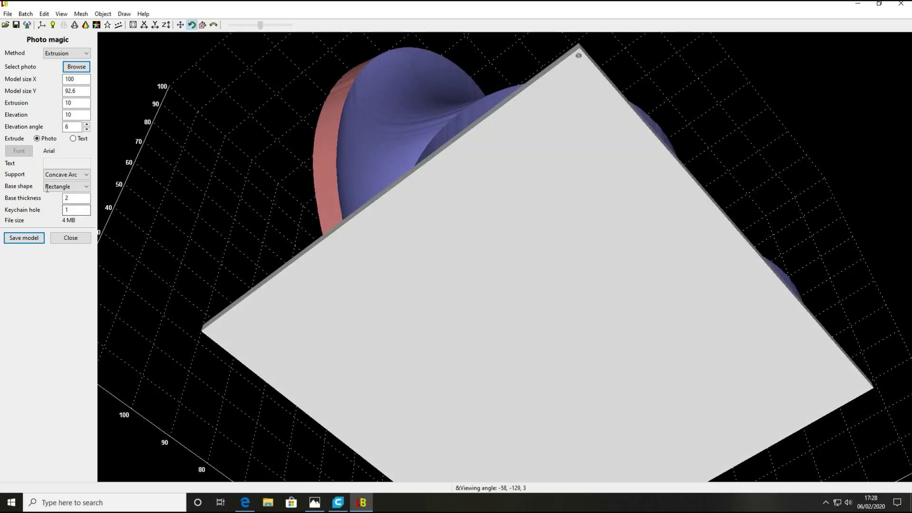
Step: Set the Keychain hole value to 0 and orbit back to a front view
left_click(62, 209)
double_click(62, 209)
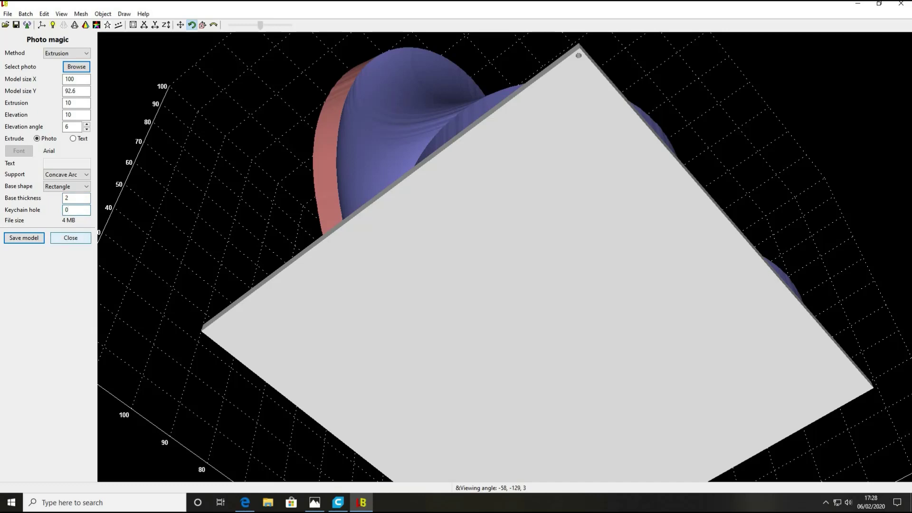
left_click_drag(290, 268, 435, 335)
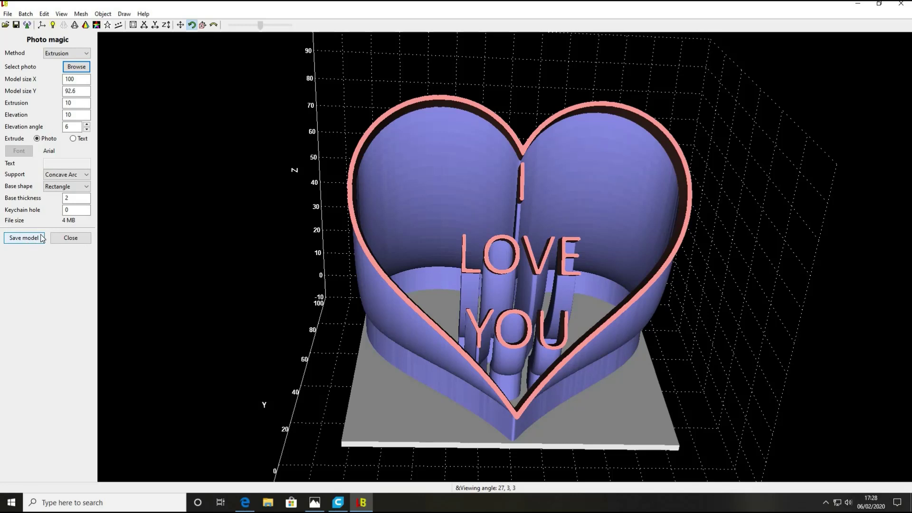
Step: Export the model as STL to heart.stl in Luban pics, overwriting the old file
left_click(8, 14)
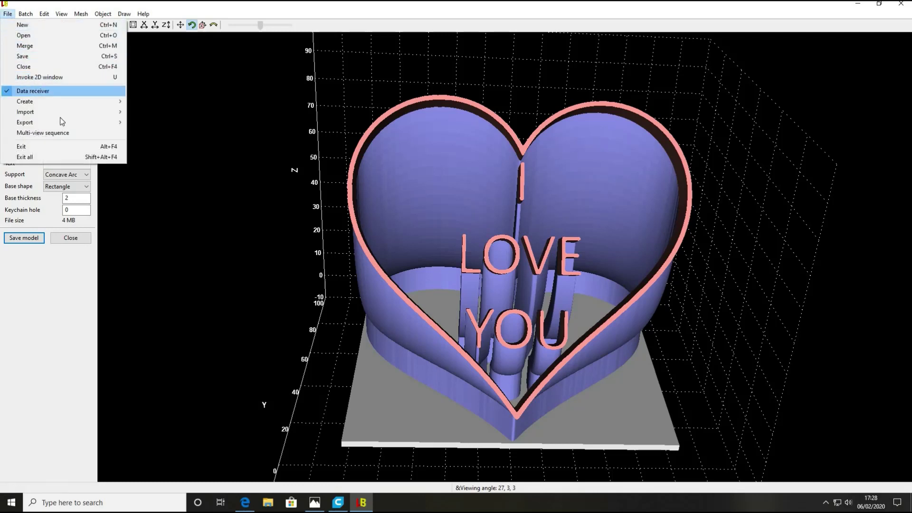
mouse_move(60, 118)
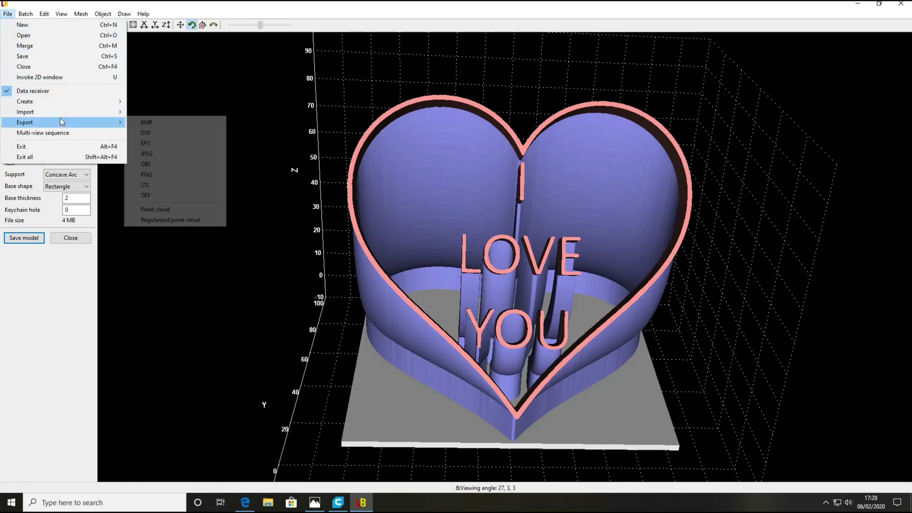
left_click(181, 186)
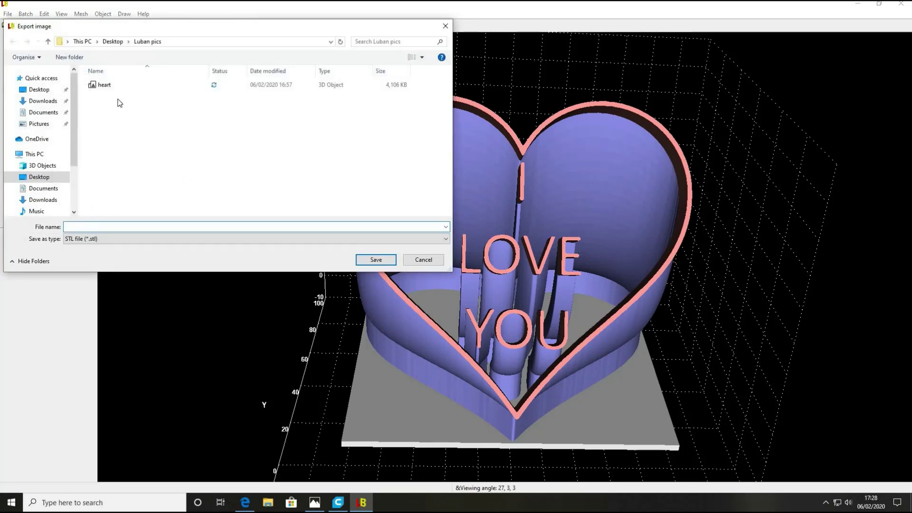
left_click(114, 89)
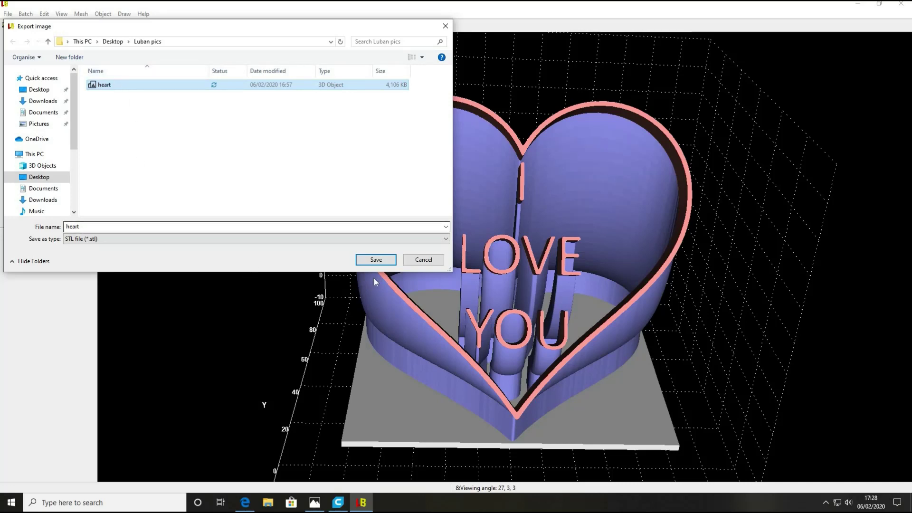
left_click(376, 259)
left_click(474, 252)
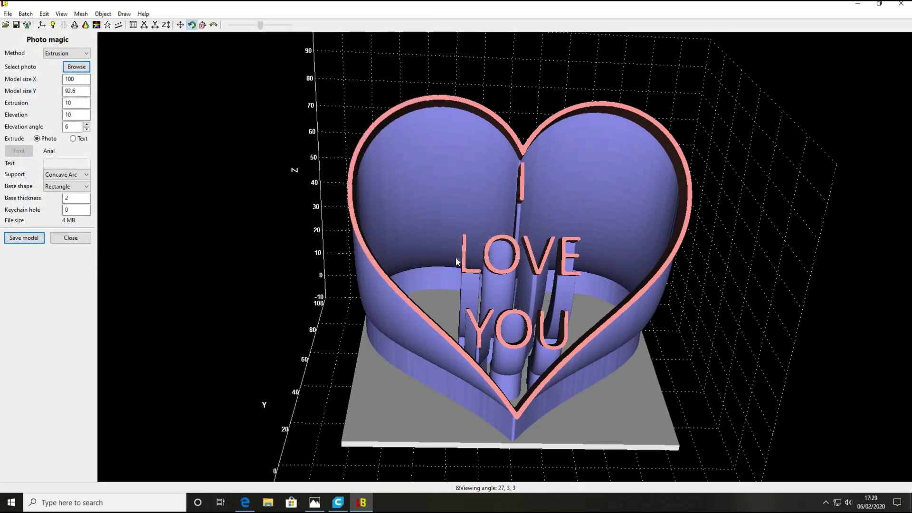
Step: In Cura, open the heart file from Luban pics via File > Open File(s)
left_click(338, 502)
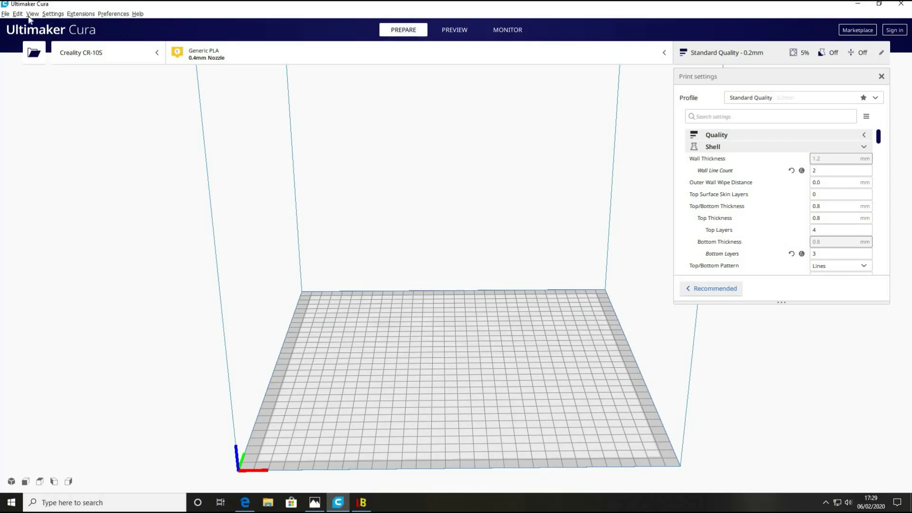
left_click(5, 14)
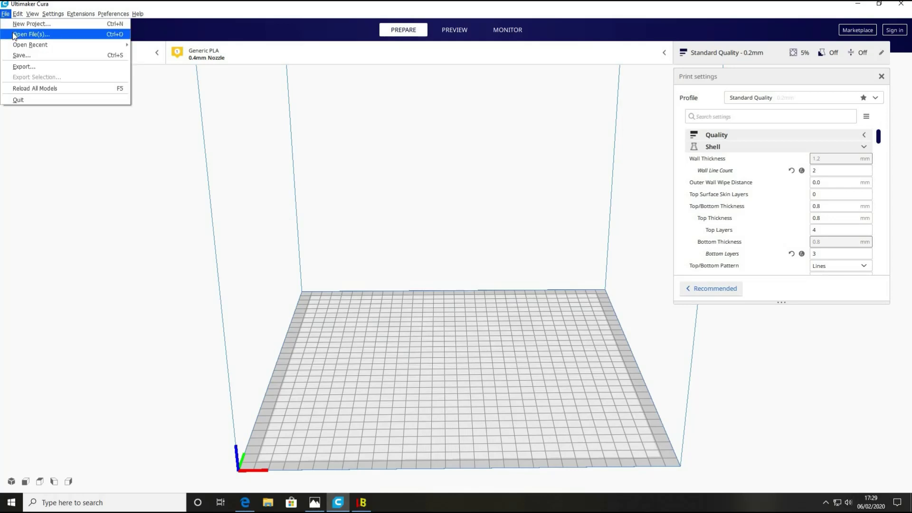
left_click(30, 34)
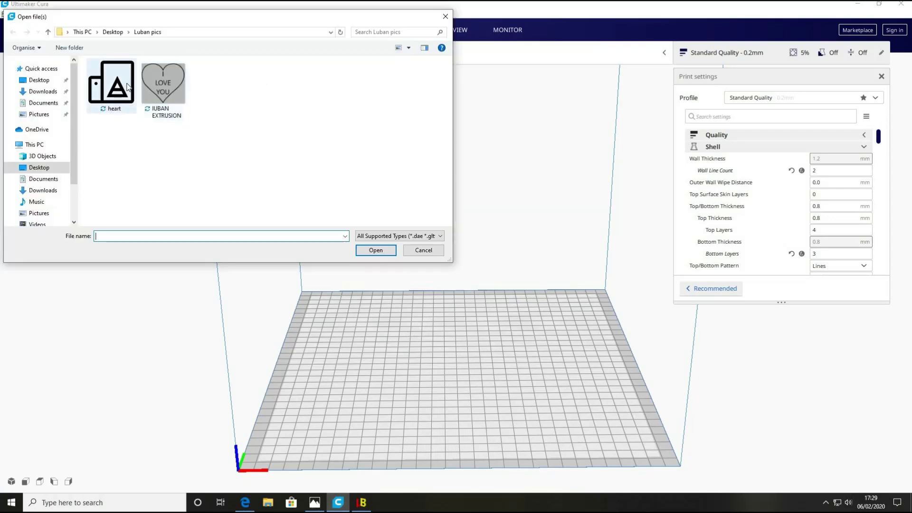
left_click(127, 87)
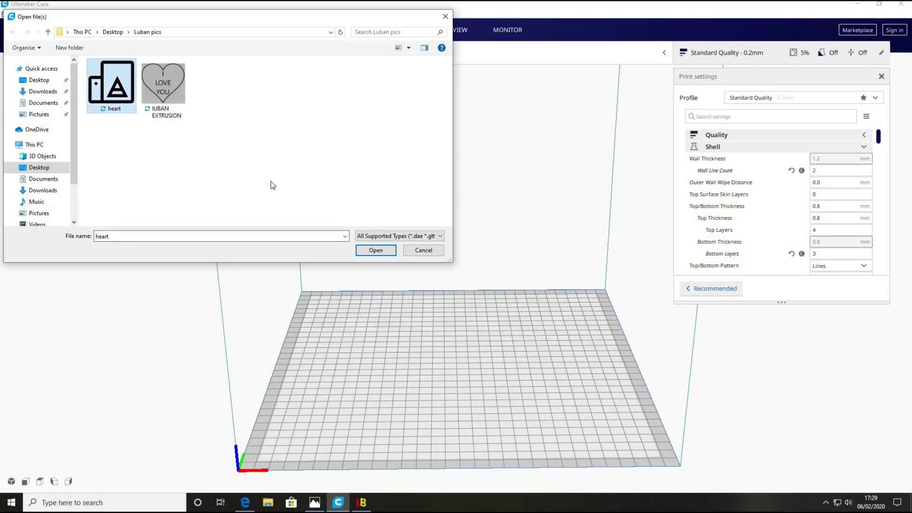
left_click(384, 250)
right_click_drag(380, 346, 540, 399)
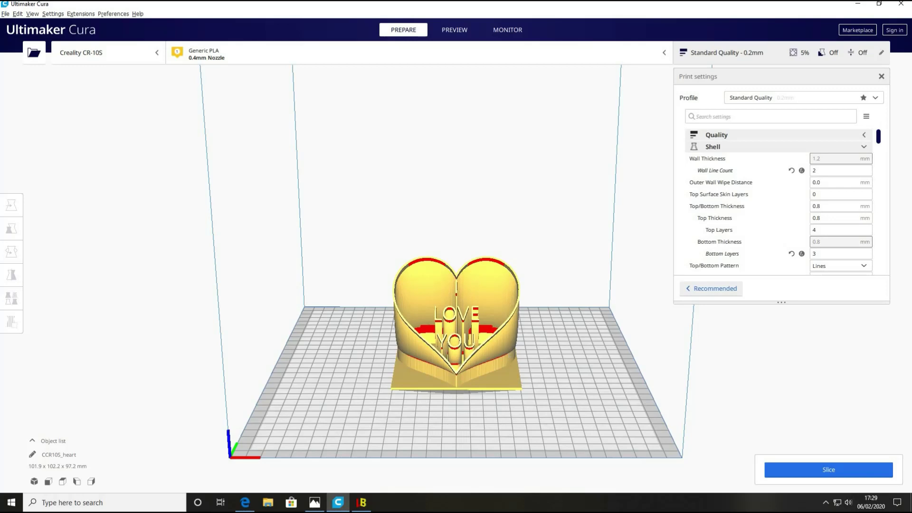
Step: Expand the Windows taskbar's hidden icons tray
left_click(826, 502)
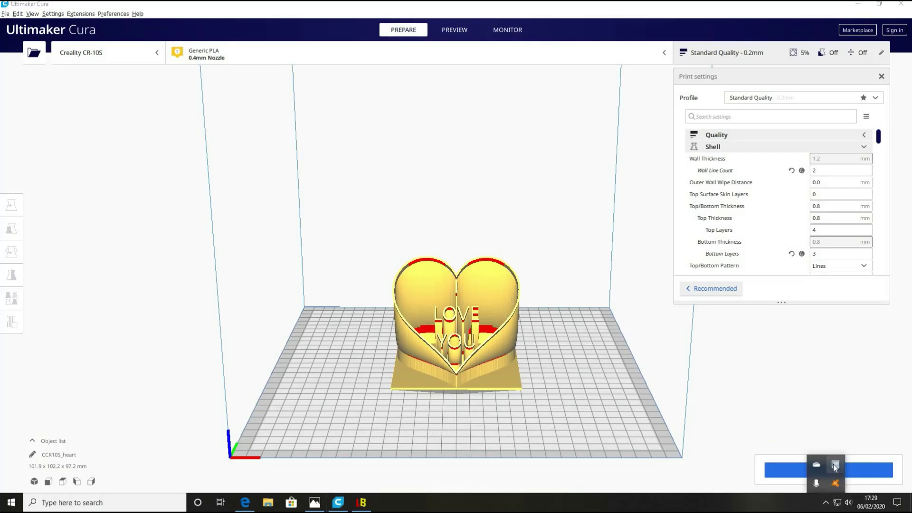